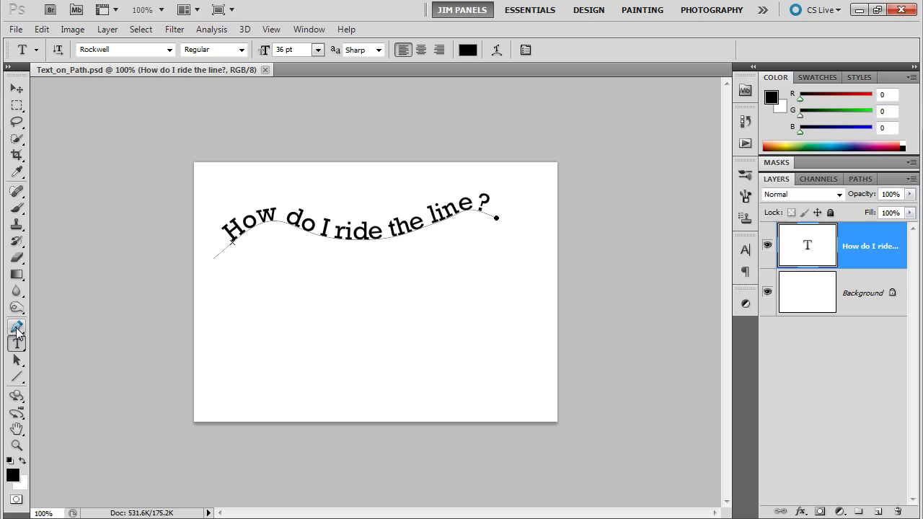
# Browse the Pen, Type, Path Selection and Shape tool variants in the toolbox
pyautogui.click(17, 328)
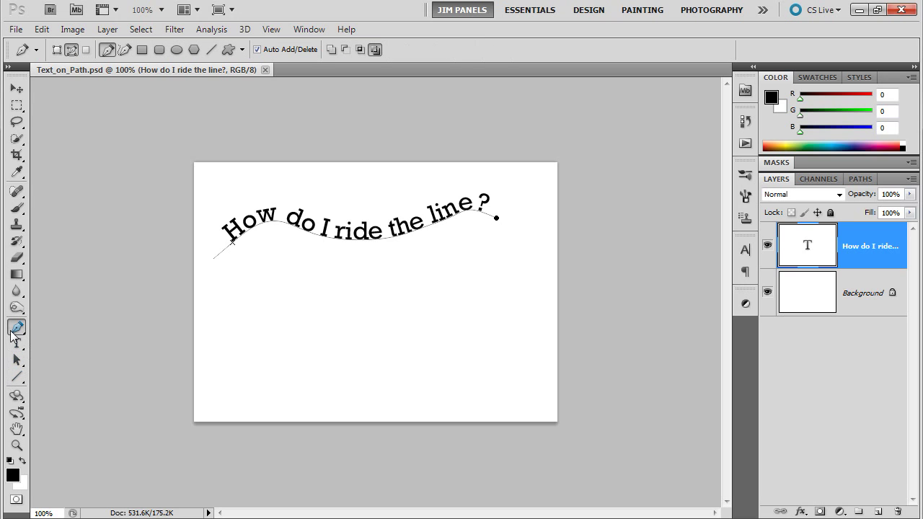
pyautogui.click(17, 329)
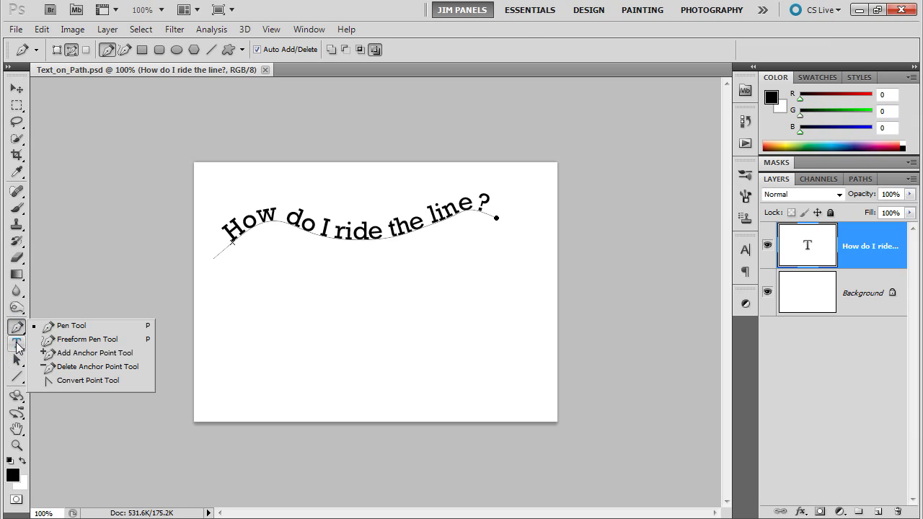
pyautogui.click(17, 345)
pyautogui.rightClick(18, 344)
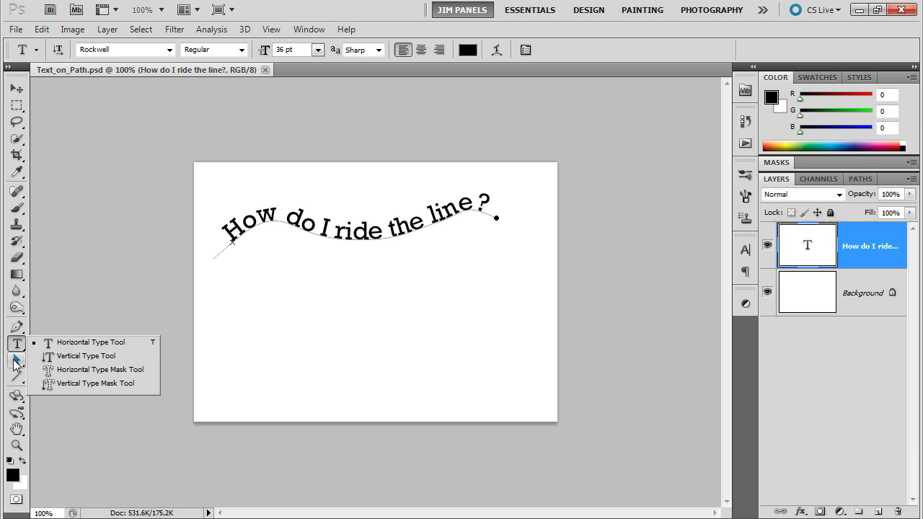
pyautogui.click(15, 361)
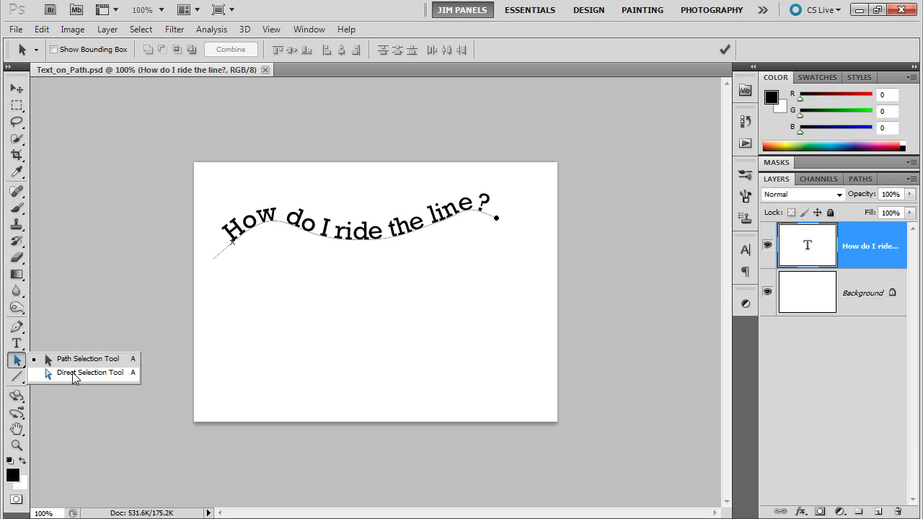
pyautogui.click(15, 384)
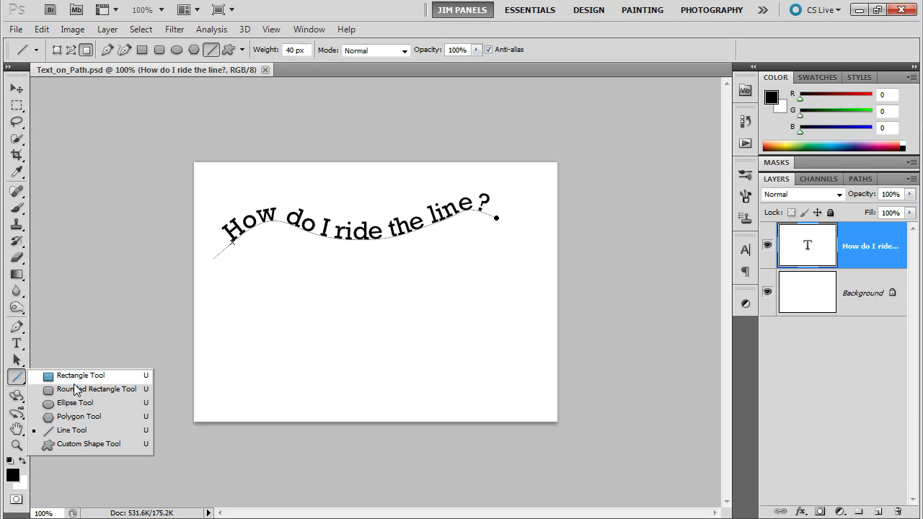
# Choose the Custom Shape Tool and browse its Shape picker list
pyautogui.click(81, 444)
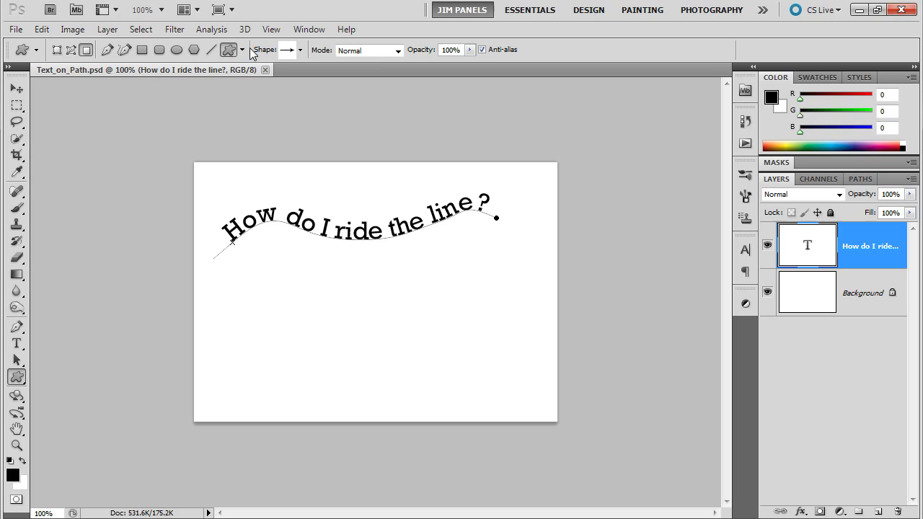
pyautogui.click(300, 50)
pyautogui.moveTo(351, 90); pyautogui.dragTo(345, 141)
pyautogui.scroll(5, 345, 141)
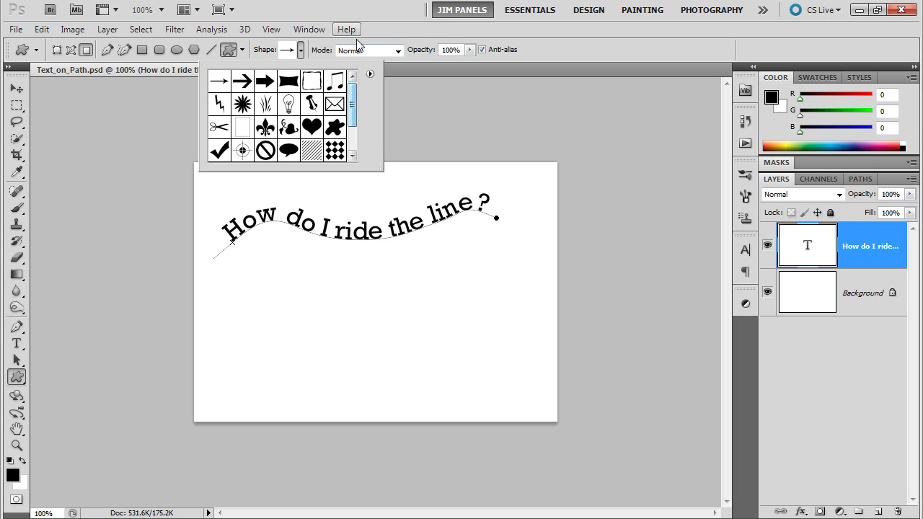
pyautogui.click(393, 28)
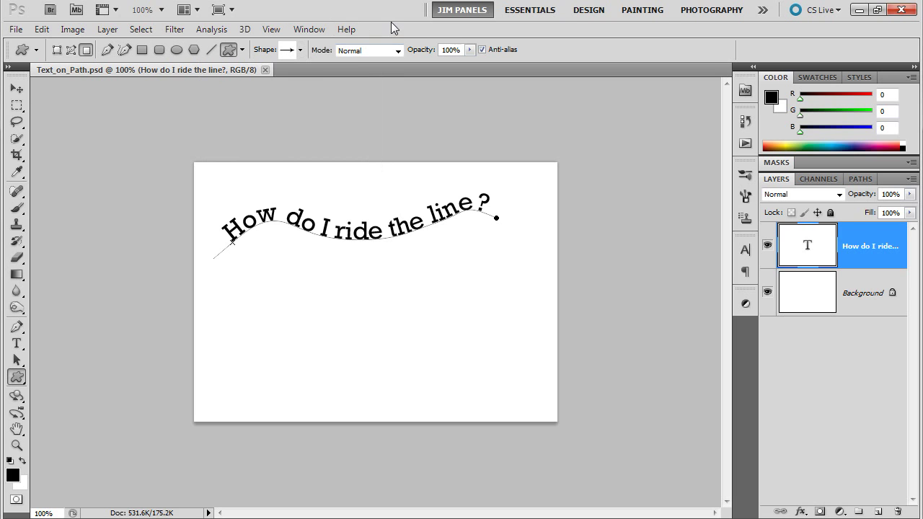
# Draw a four-anchor wavy open Pen path below the curved heading
pyautogui.click(16, 328)
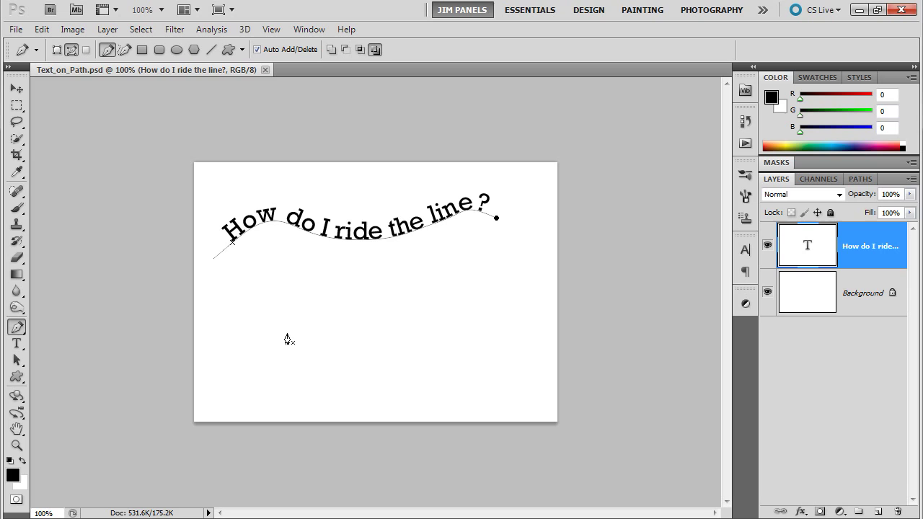
pyautogui.moveTo(284, 367); pyautogui.dragTo(284, 335)
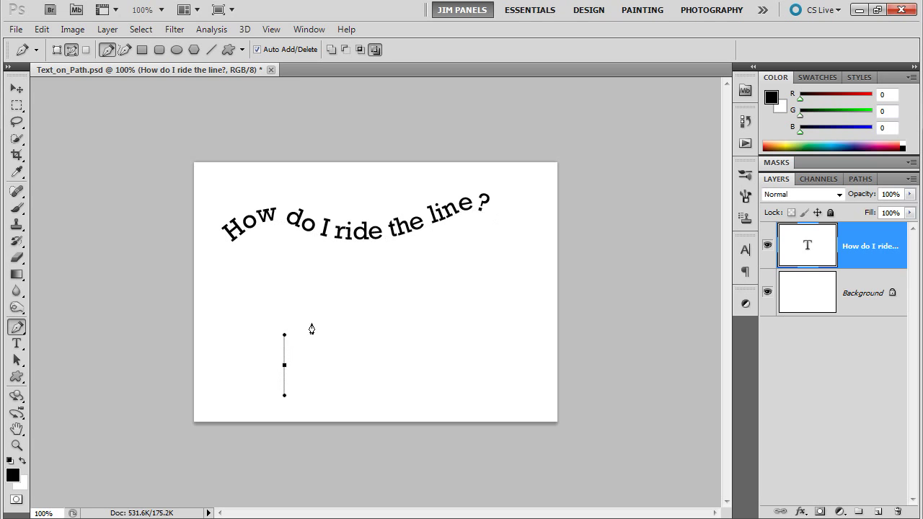
pyautogui.moveTo(343, 329); pyautogui.dragTo(355, 343)
pyautogui.moveTo(393, 371); pyautogui.dragTo(422, 365)
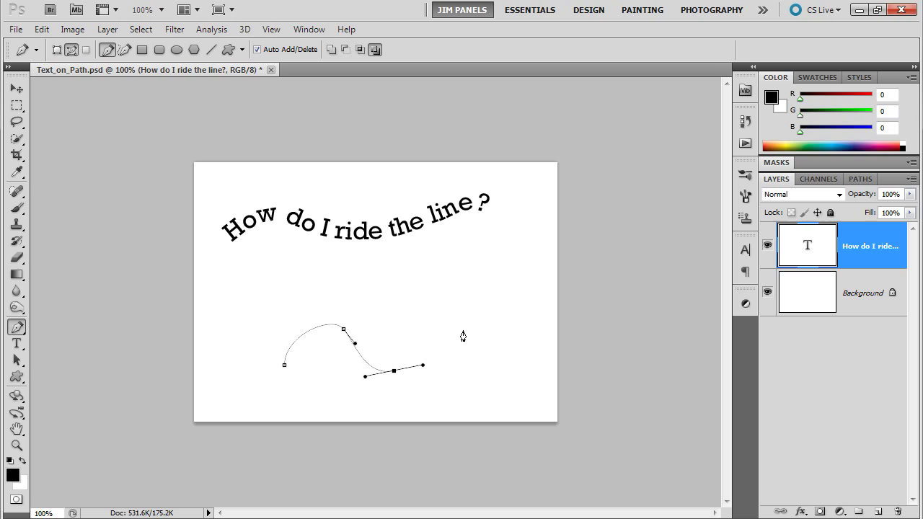
pyautogui.moveTo(463, 330); pyautogui.dragTo(482, 326)
# Type 'Left Aligned' on the wavy path from its left end, then commit it
pyautogui.click(17, 344)
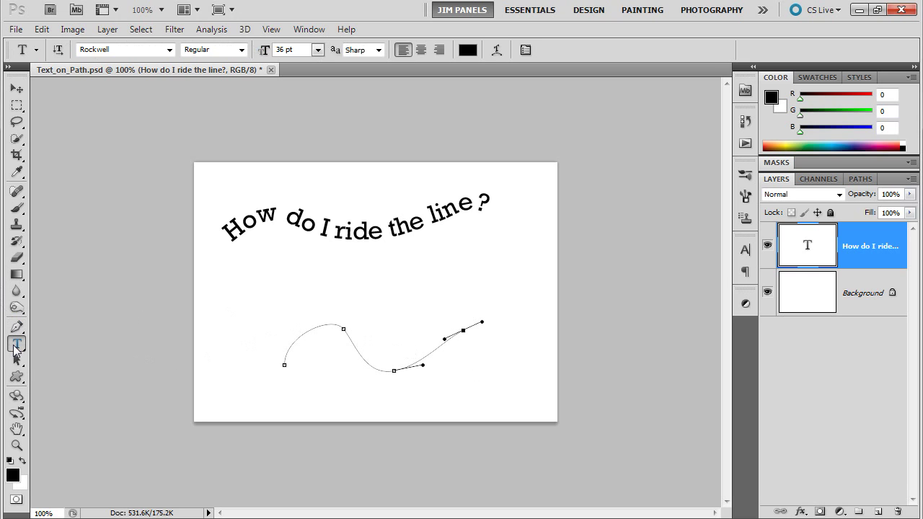
pyautogui.click(294, 337)
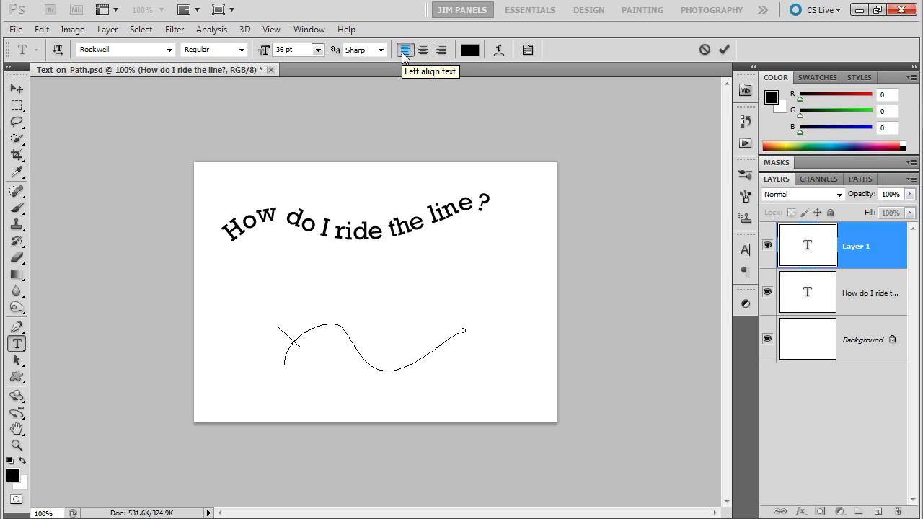
pyautogui.write('Left A')
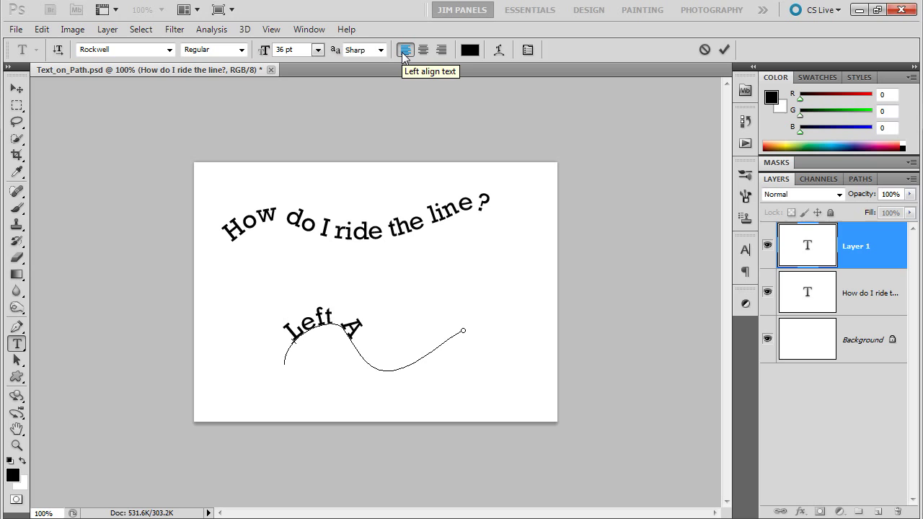
pyautogui.write('ligned')
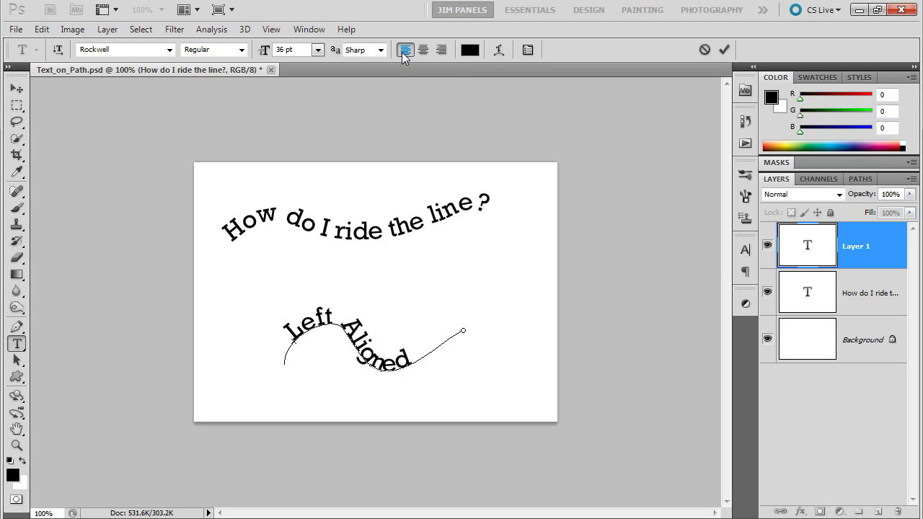
pyautogui.click(16, 363)
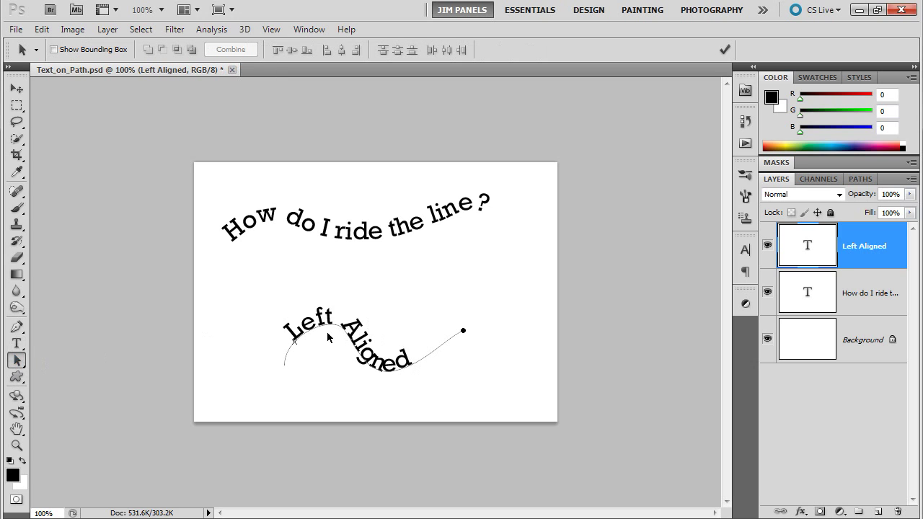
pyautogui.click(290, 335)
pyautogui.moveTo(290, 335); pyautogui.dragTo(307, 348)
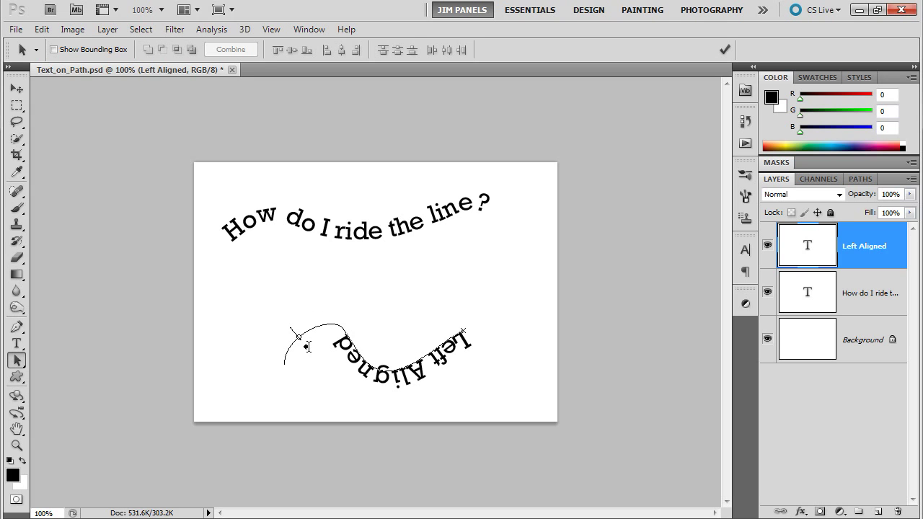
pyautogui.moveTo(308, 347); pyautogui.dragTo(285, 331)
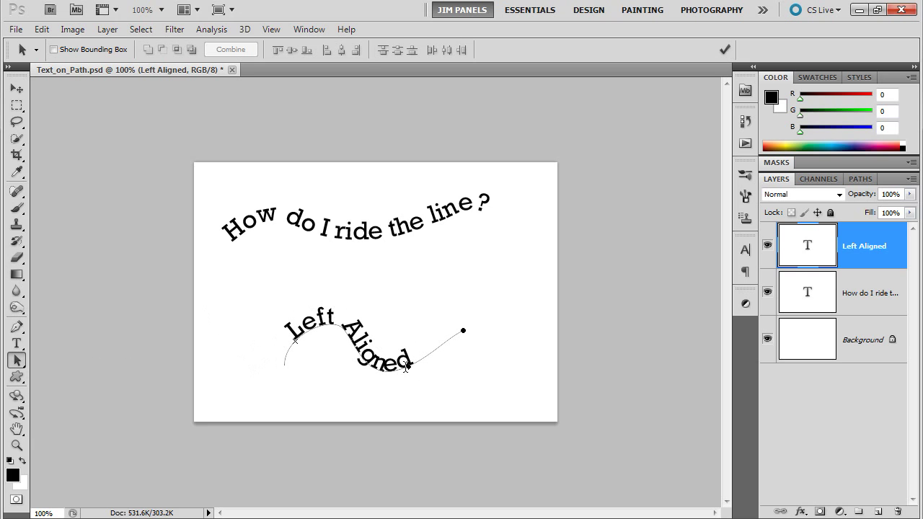
pyautogui.click(861, 179)
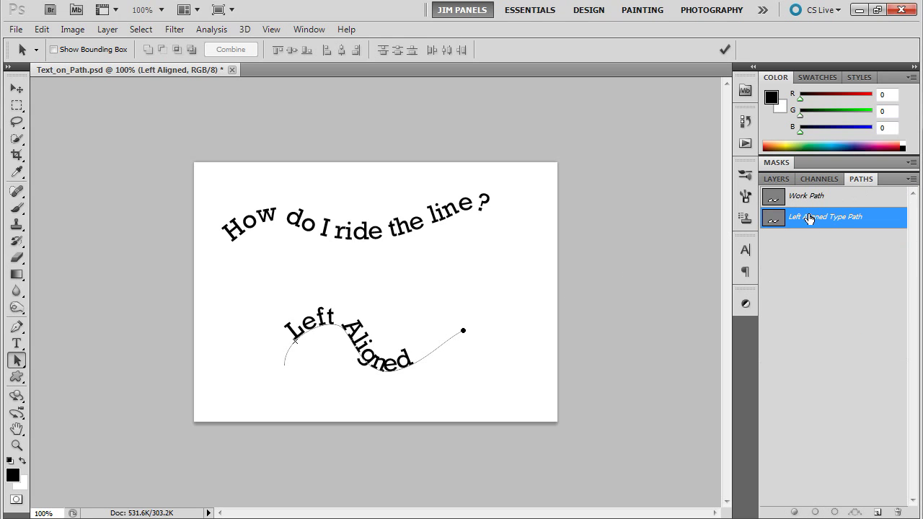
pyautogui.click(777, 178)
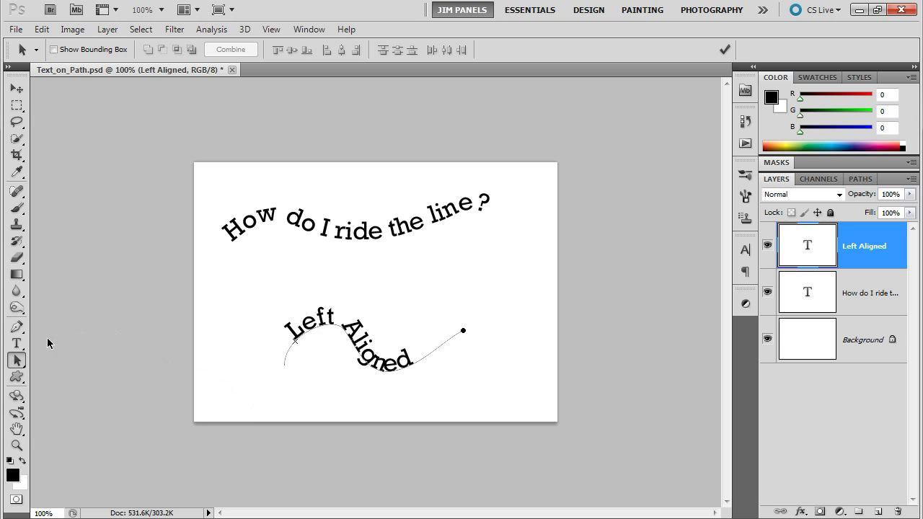
# Draw a new path above 'Left Aligned' and center-align the Left Aligned text
pyautogui.click(16, 328)
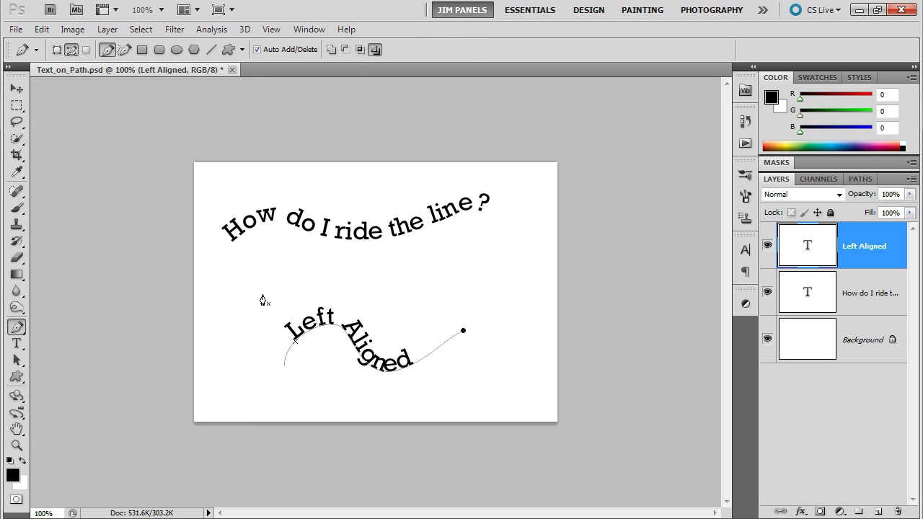
pyautogui.moveTo(241, 295); pyautogui.dragTo(447, 265)
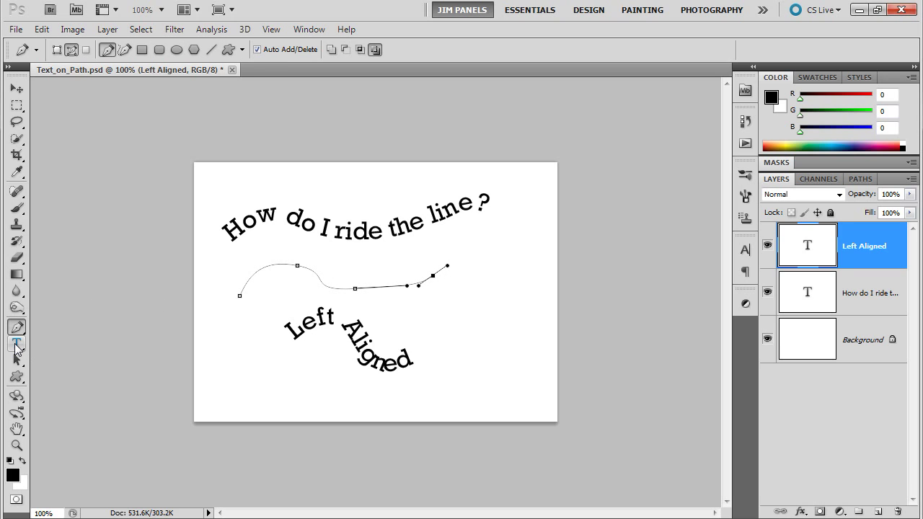
pyautogui.click(16, 345)
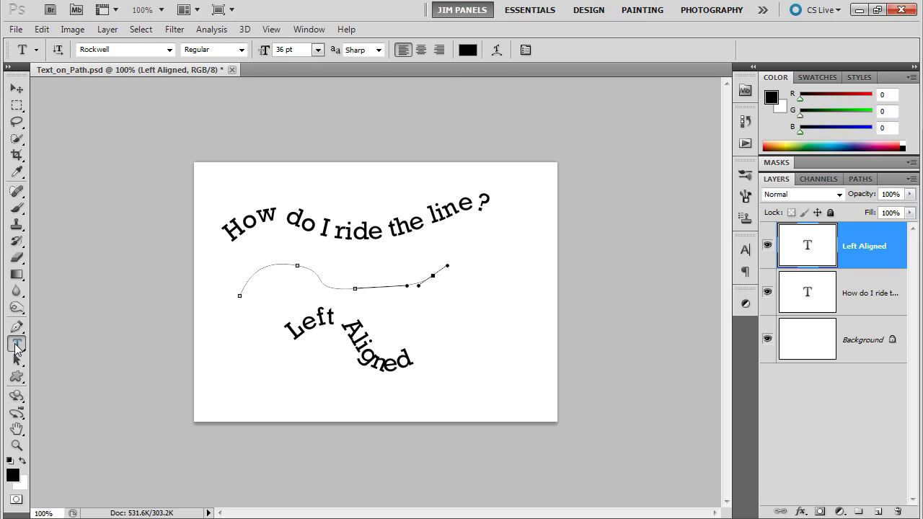
pyautogui.click(422, 50)
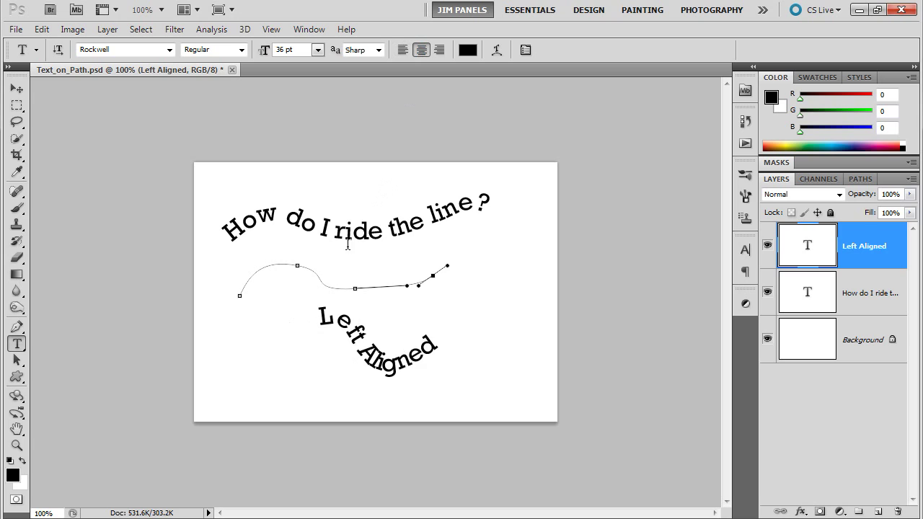
# Type 'This is centered' on the new path at 24 pt and commit it
pyautogui.click(328, 284)
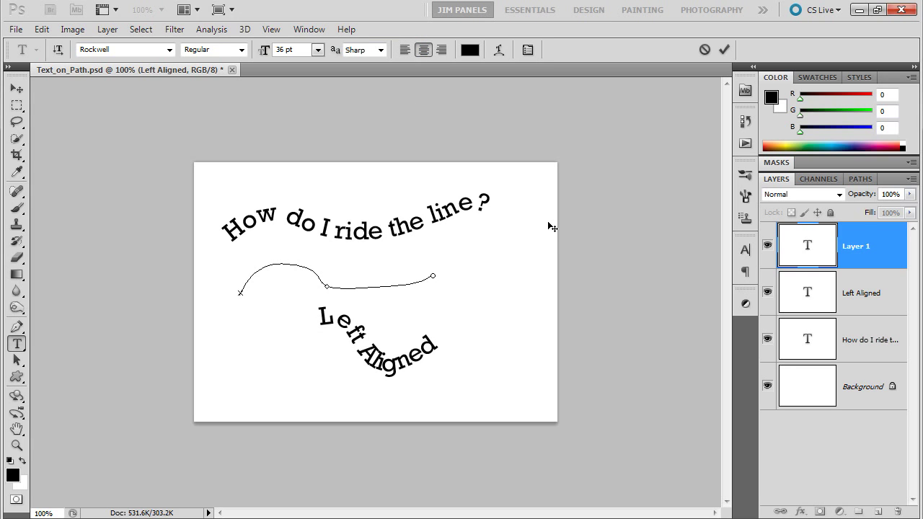
pyautogui.write('This is centered')
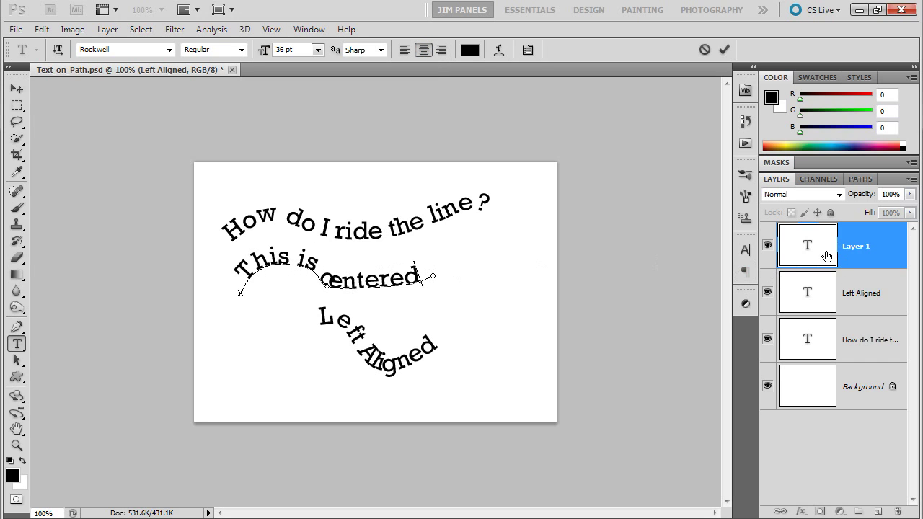
pyautogui.moveTo(420, 270); pyautogui.dragTo(236, 283)
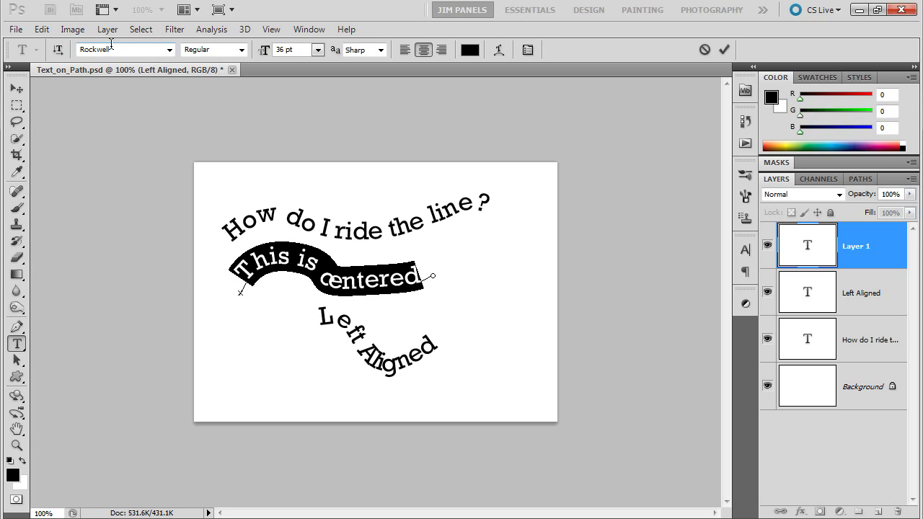
pyautogui.click(317, 50)
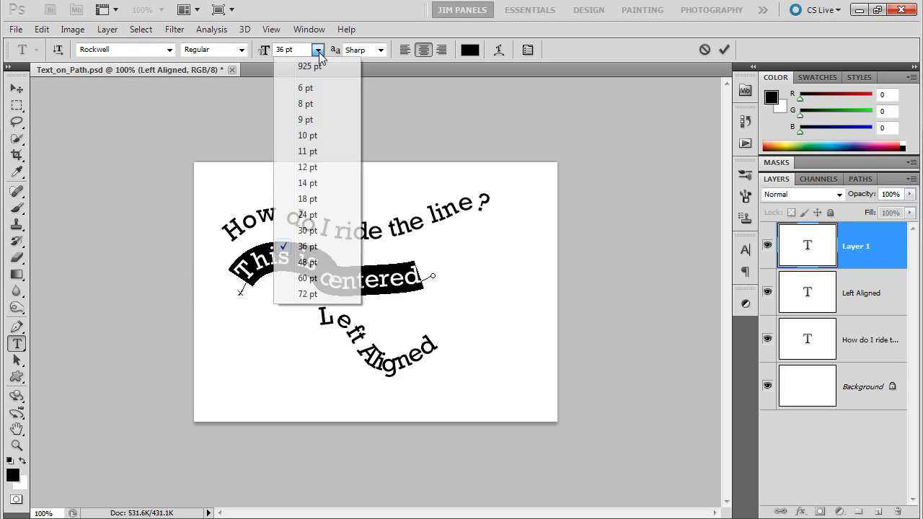
pyautogui.click(306, 214)
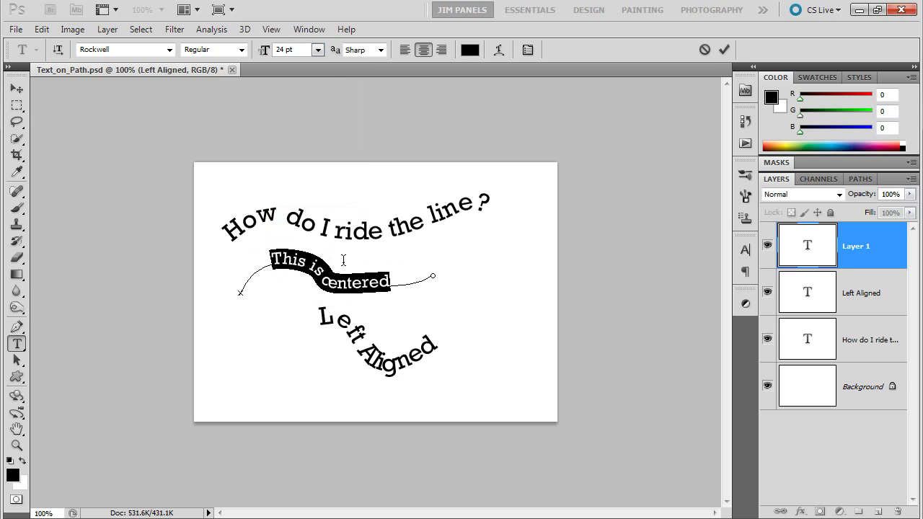
pyautogui.click(17, 88)
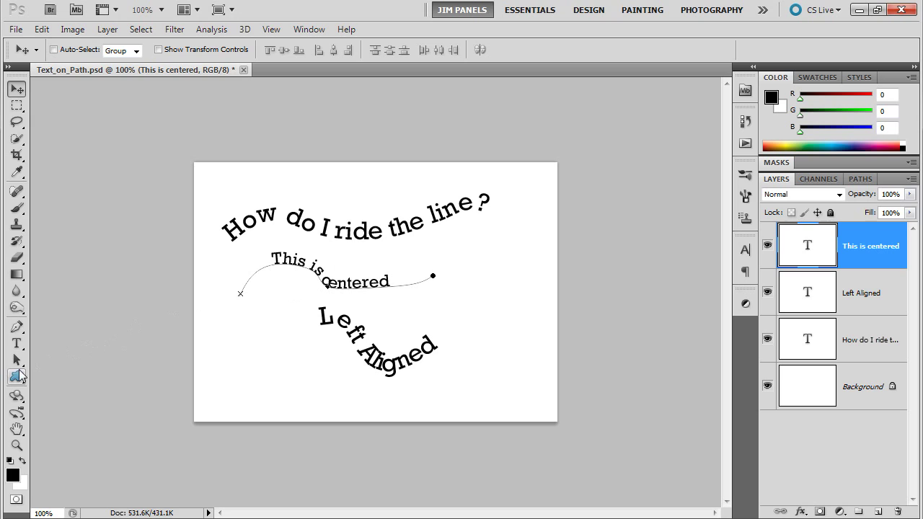
# Draw a circle path at the lower left with the Ellipse tool in Paths mode
pyautogui.click(15, 379)
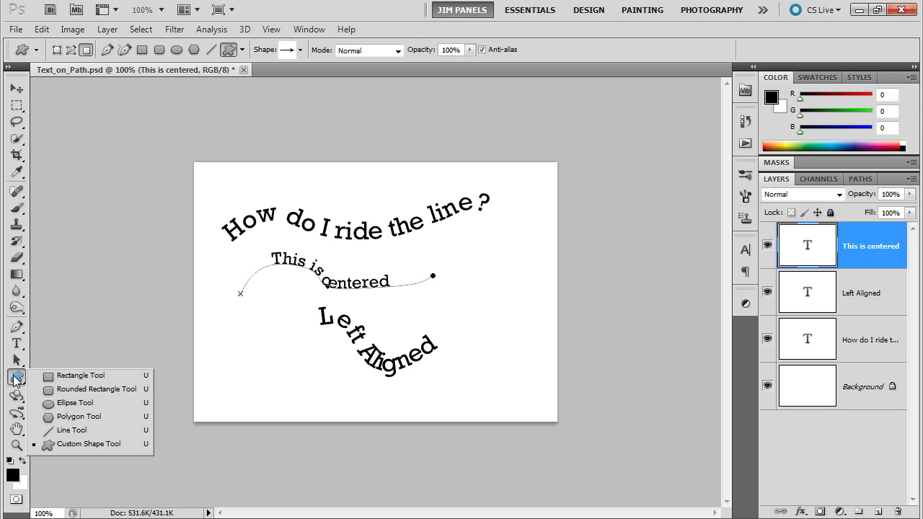
pyautogui.click(74, 404)
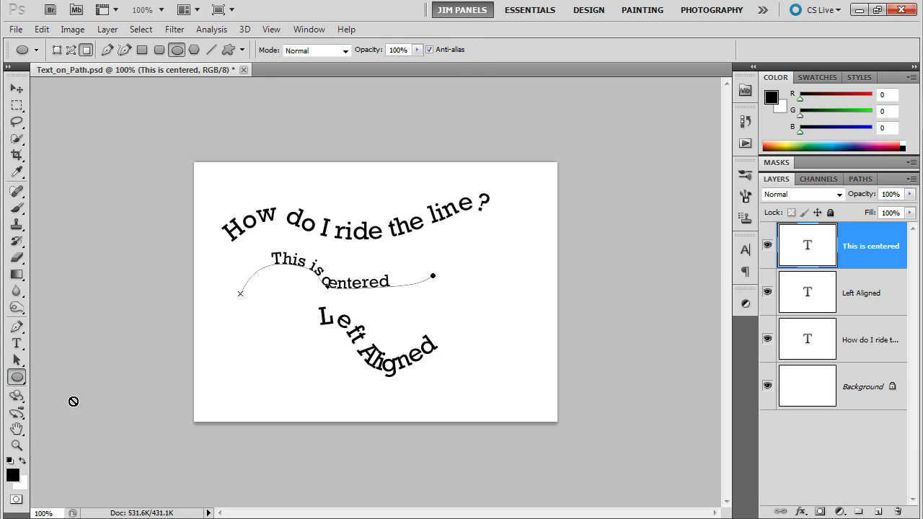
pyautogui.click(71, 51)
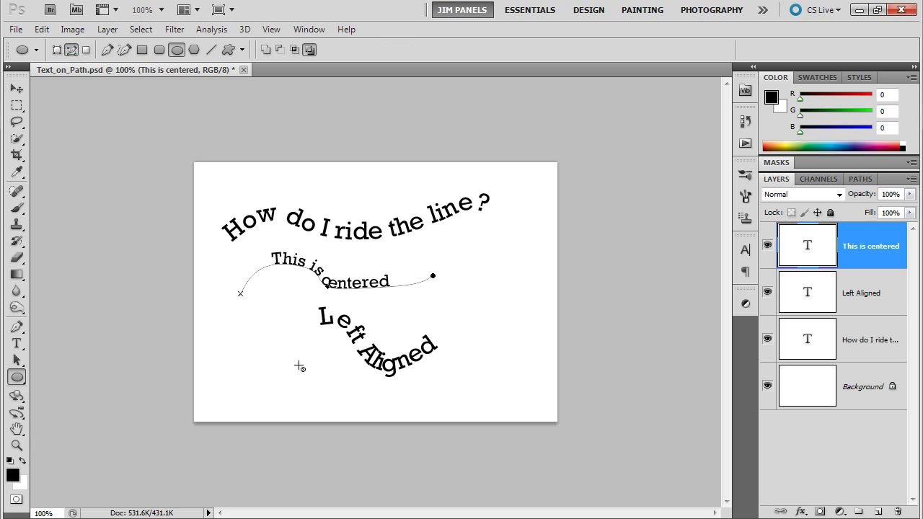
pyautogui.moveTo(221, 330); pyautogui.dragTo(290, 397)
# Type 'This is going to go around the circle' on the circle at 12 pt
pyautogui.click(17, 343)
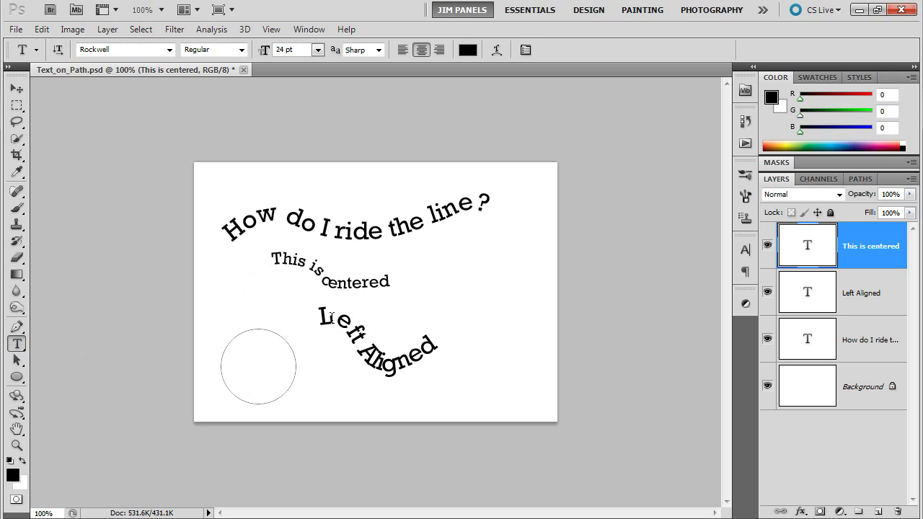
pyautogui.click(256, 326)
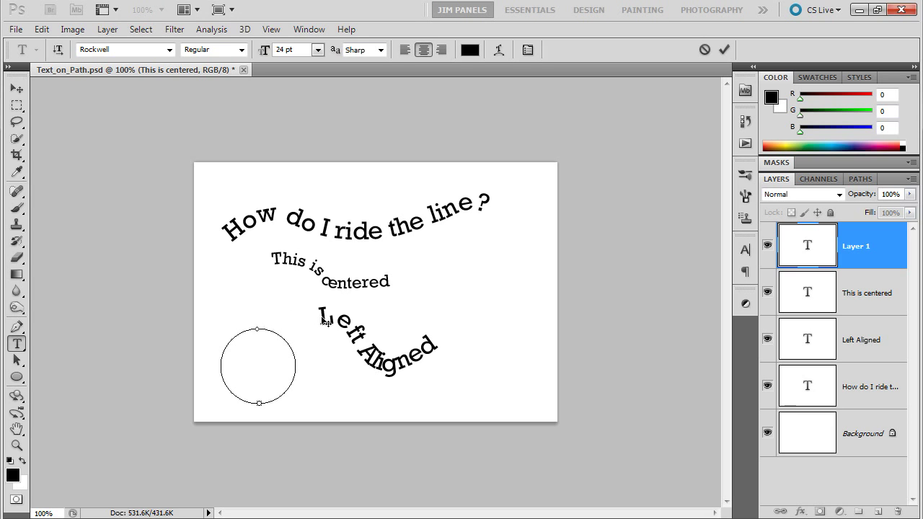
pyautogui.write('This is going to')
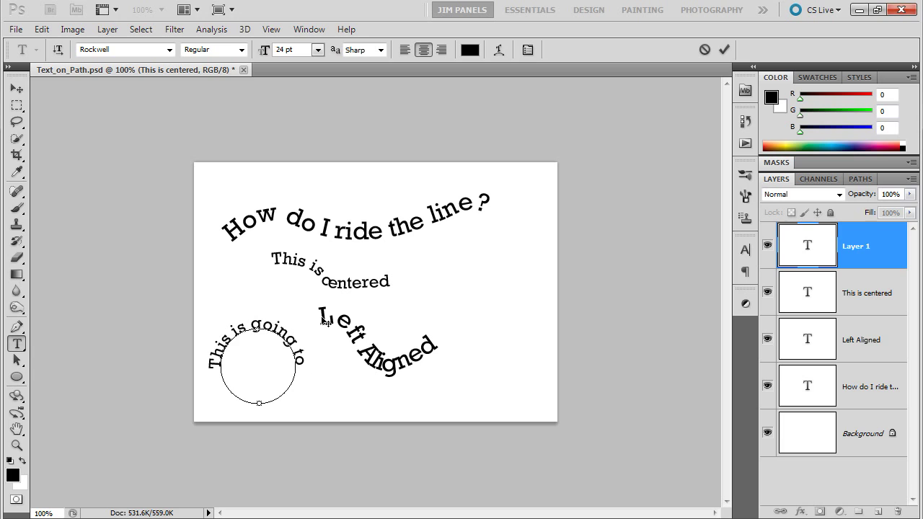
pyautogui.write(' go around')
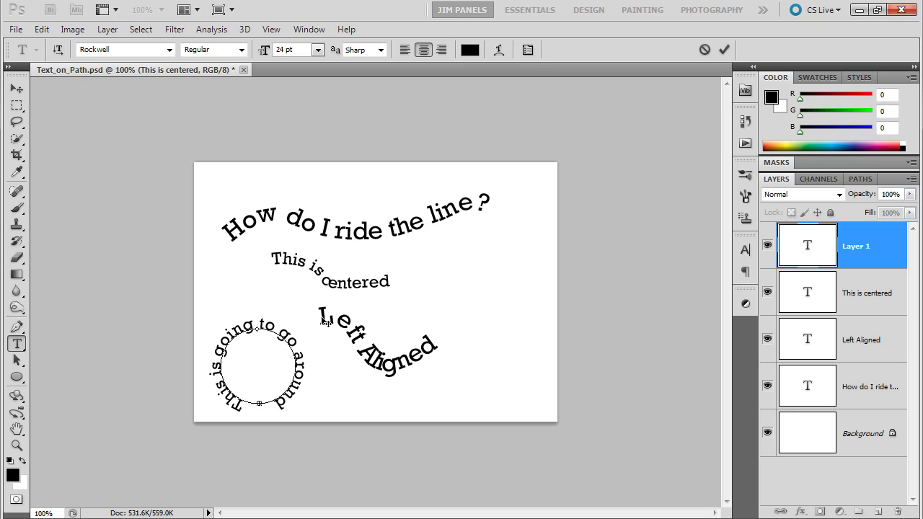
pyautogui.hotkey('shift', 'Left')
pyautogui.hotkey('shift', 'Left')
pyautogui.hotkey('shift', 'Left')
pyautogui.hotkey('shift', 'Left')
pyautogui.hotkey('shift', 'Left')
pyautogui.hotkey('shift', 'Left')
pyautogui.hotkey('shift', 'Left')
pyautogui.hotkey('shift', 'Left')
pyautogui.hotkey('shift', 'Left')
pyautogui.hotkey('shift', 'Left')
pyautogui.hotkey('shift', 'Left')
pyautogui.hotkey('shift', 'Left')
pyautogui.hotkey('shift', 'Left')
pyautogui.hotkey('shift', 'Left')
pyautogui.hotkey('shift', 'Left')
pyautogui.hotkey('shift', 'Left')
pyautogui.hotkey('shift', 'Left')
pyautogui.hotkey('shift', 'Left')
pyautogui.hotkey('shift', 'Left')
pyautogui.hotkey('shift', 'Left')
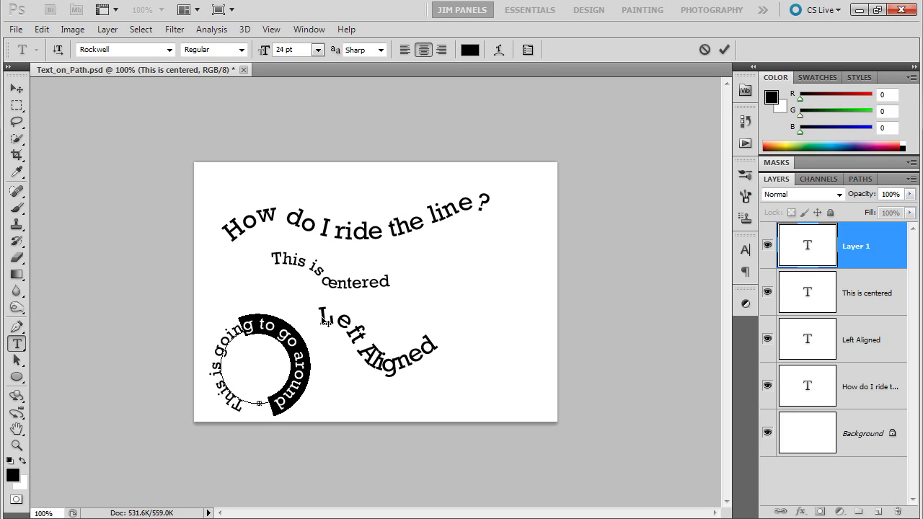
pyautogui.hotkey('shift', 'Left')
pyautogui.hotkey('shift', 'Left')
pyautogui.hotkey('shift', 'Left')
pyautogui.hotkey('shift', 'Left')
pyautogui.hotkey('shift', 'Left')
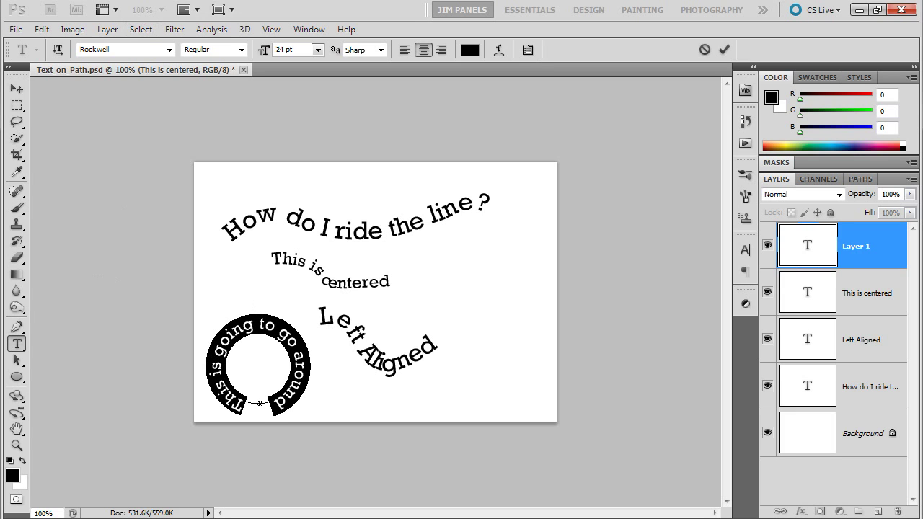
pyautogui.click(318, 50)
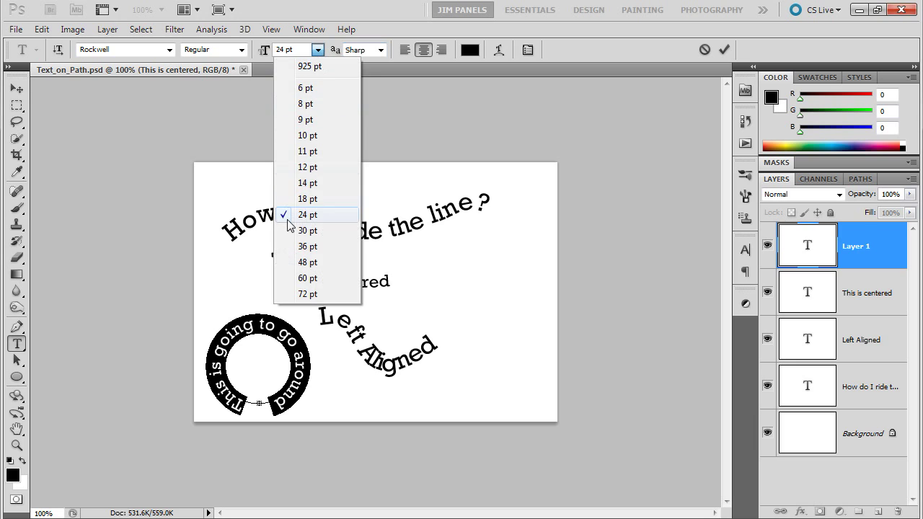
pyautogui.click(307, 167)
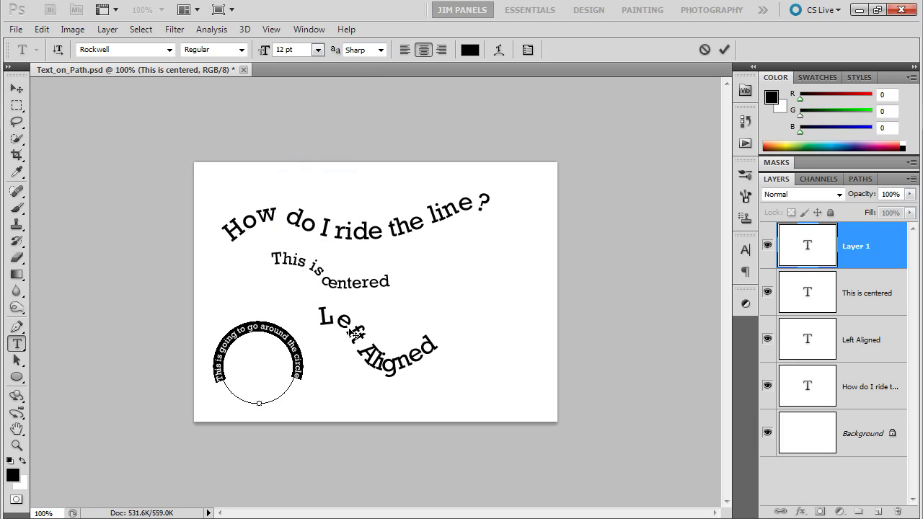
pyautogui.click(17, 92)
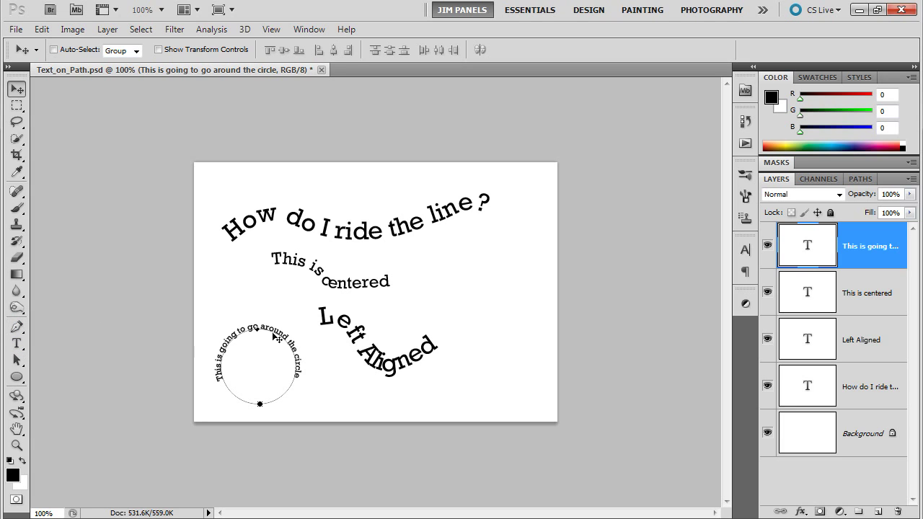
# Open the shape tool flyout from the Ellipse tool in the toolbox
pyautogui.click(16, 377)
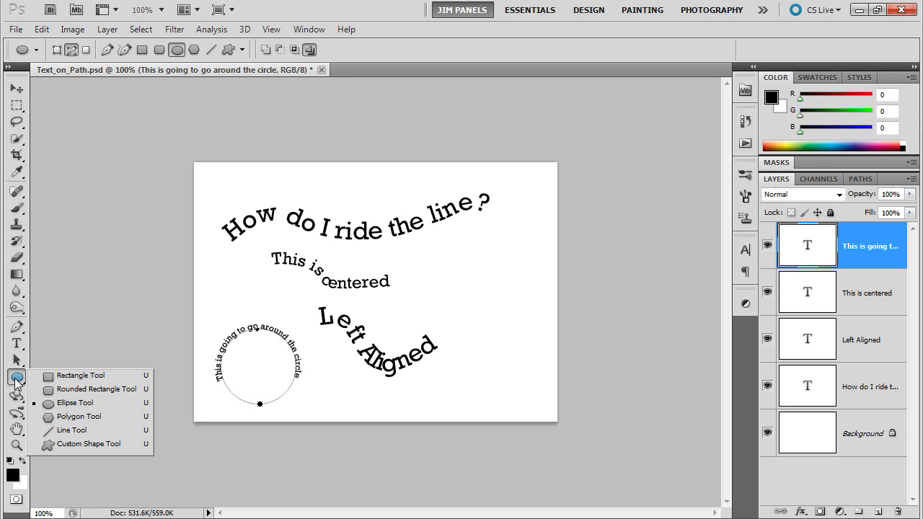